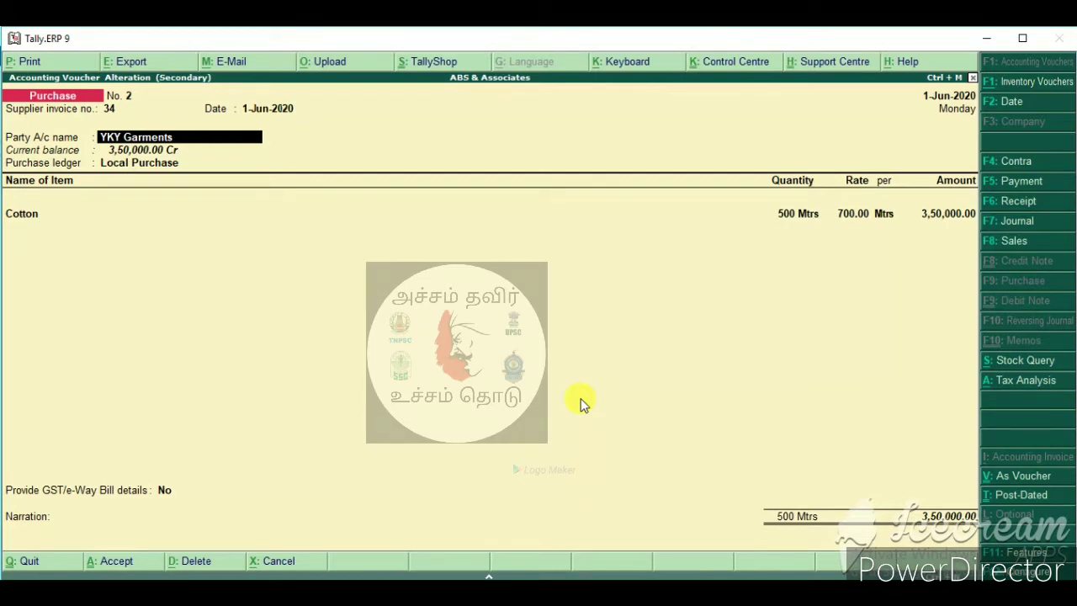
Try to add the Input CGST 6% ledger below the Cotton line in the YKY Garments purchase voucher
key(Return)
key(Return)
key(Return)
key(Return)
key(Return)
key(Return)
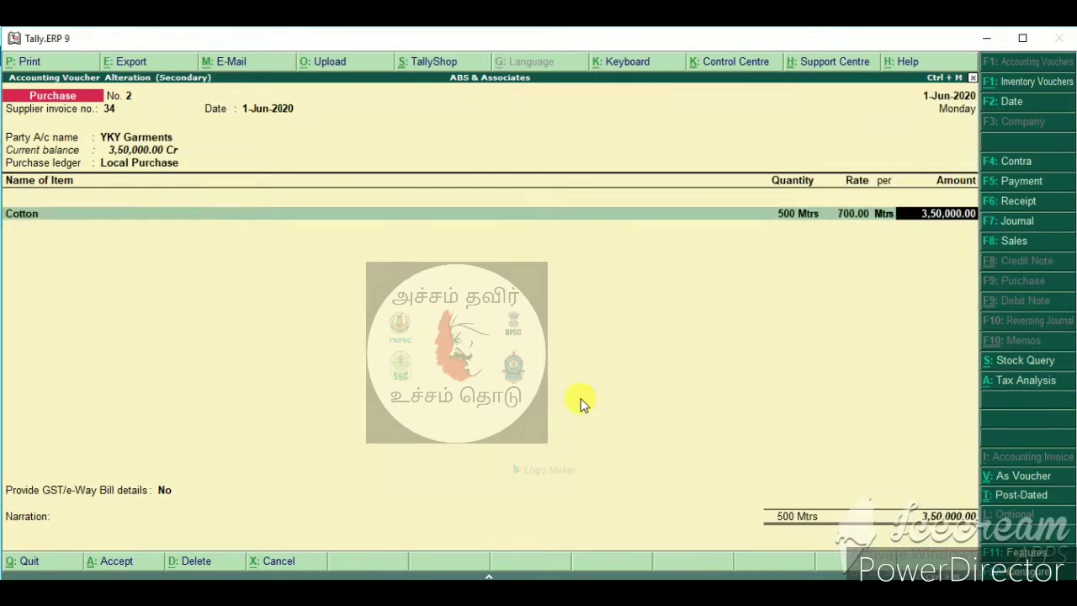
key(Return)
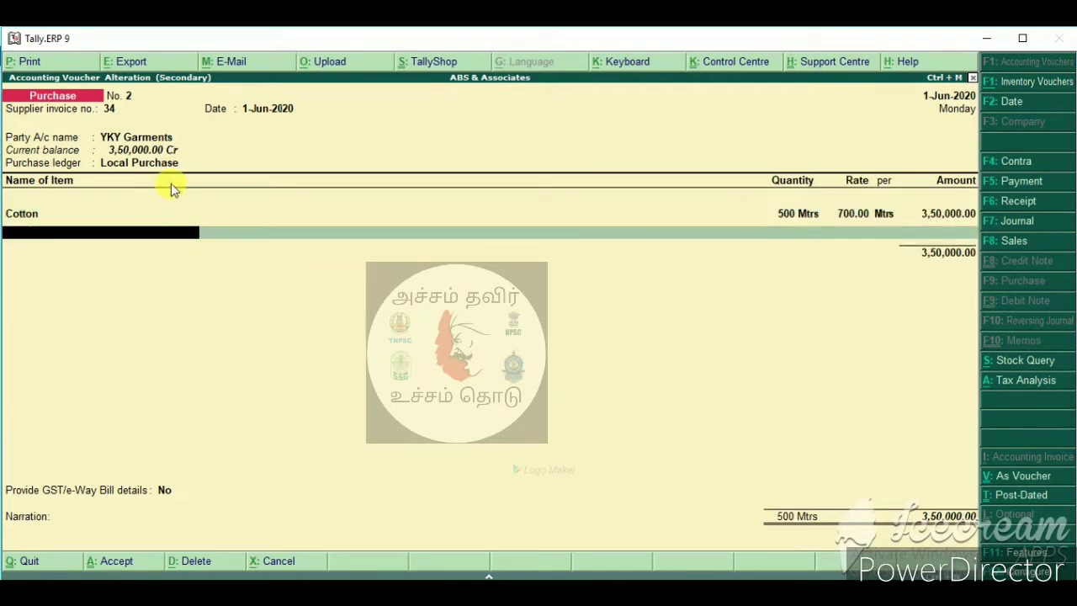
key(Return)
text(In)
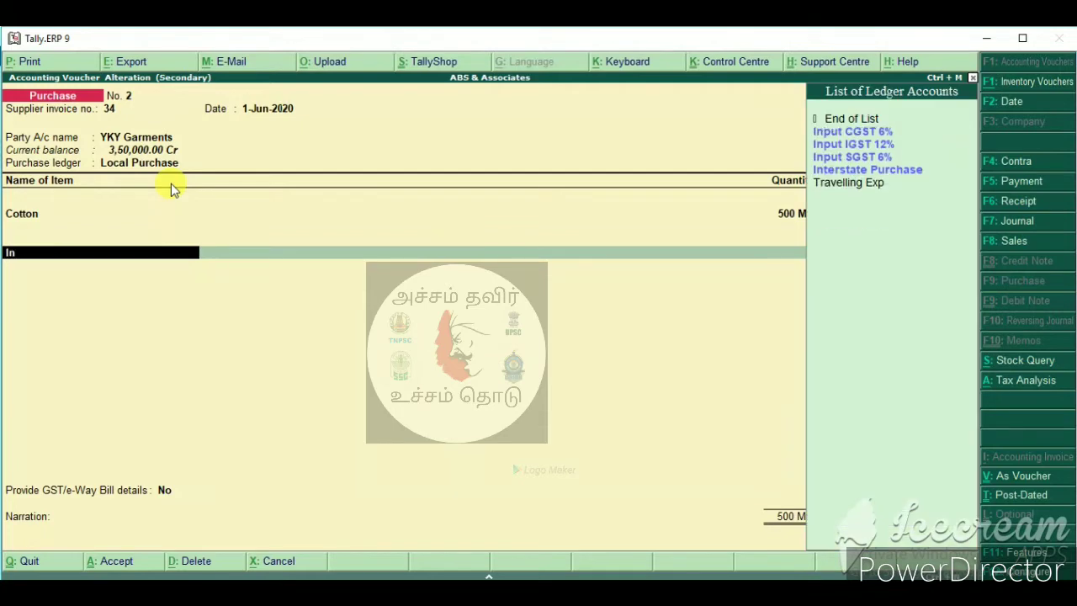
key(Down)
key(Return)
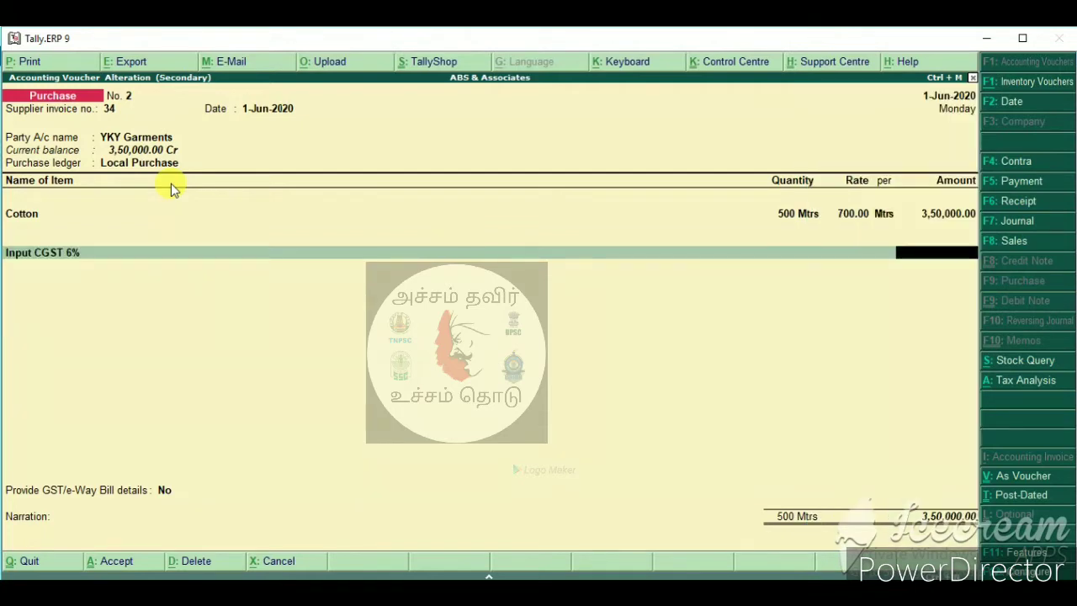
Try to add the Input SGST 6% ledger under the CGST line in the same purchase voucher
key(Return)
text(In)
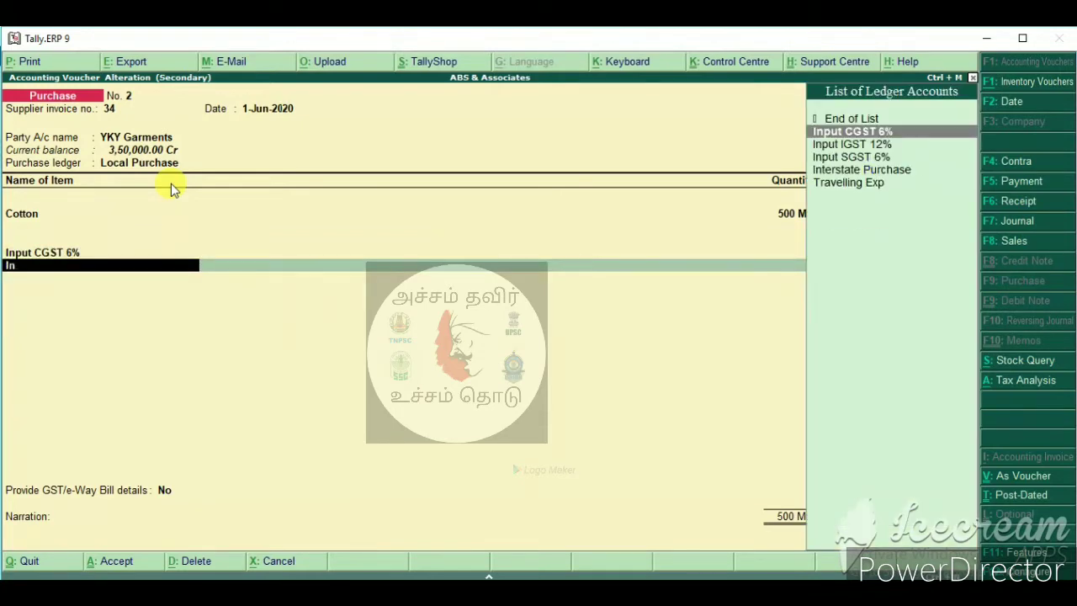
key(Down)
key(Down)
key(Return)
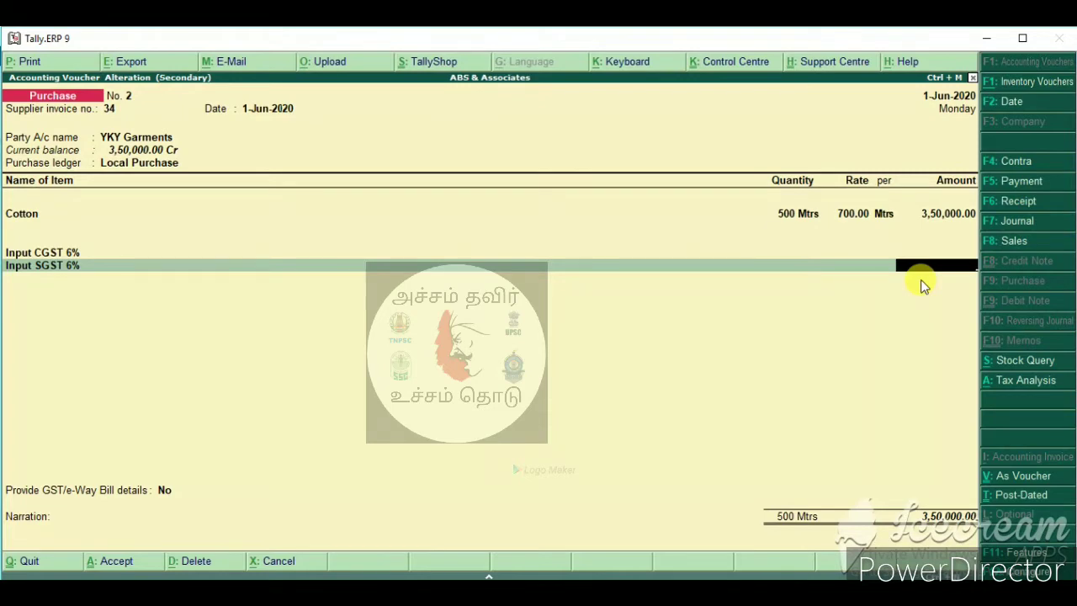
Quit the purchase voucher without saving and return to the Gateway of Tally
key(F2)
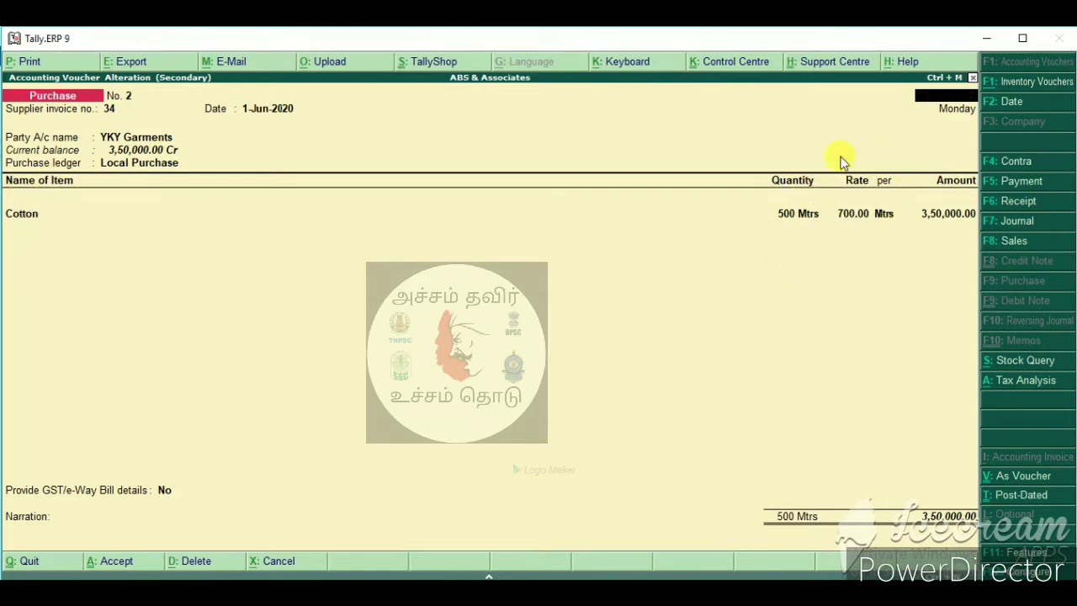
key(Escape)
key(y)
key(Escape)
key(Escape)
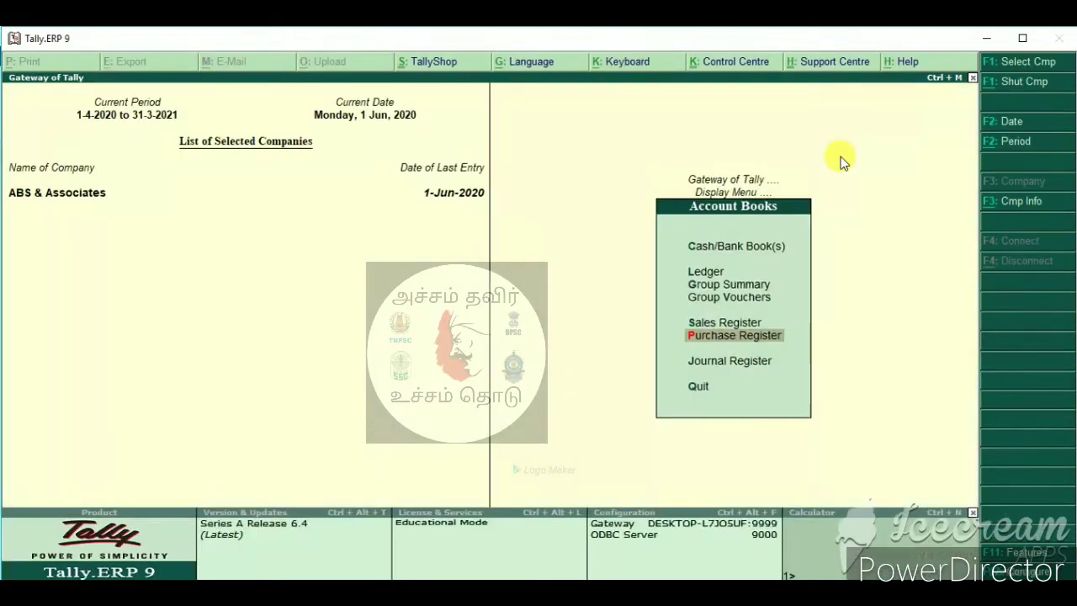
key(Escape)
key(Escape)
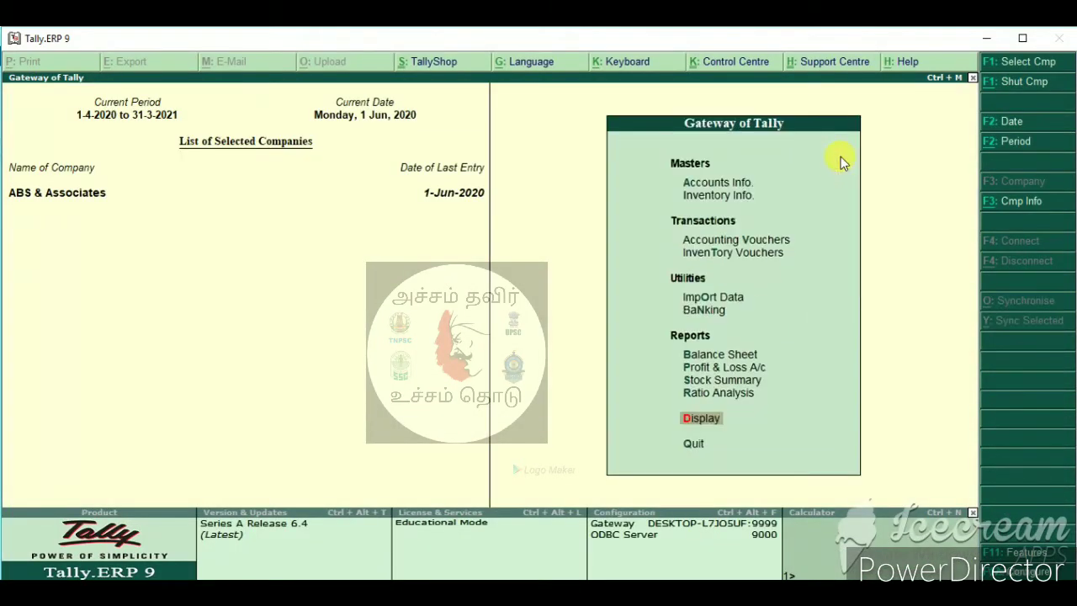
Open the Cotton stock item for alteration and enable Set/alter GST Details
key(i)
key(i)
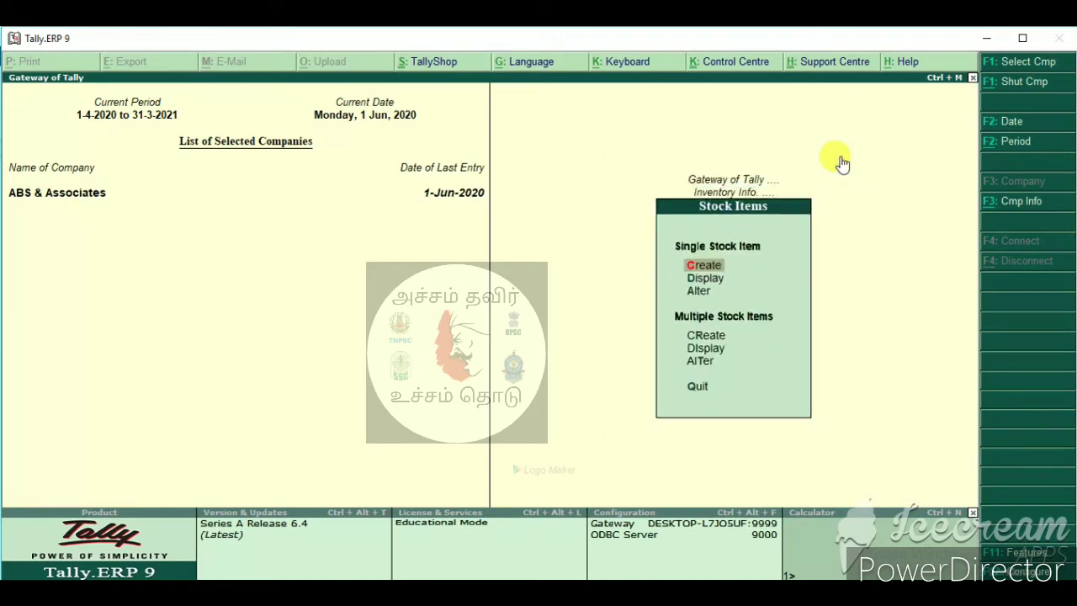
key(a)
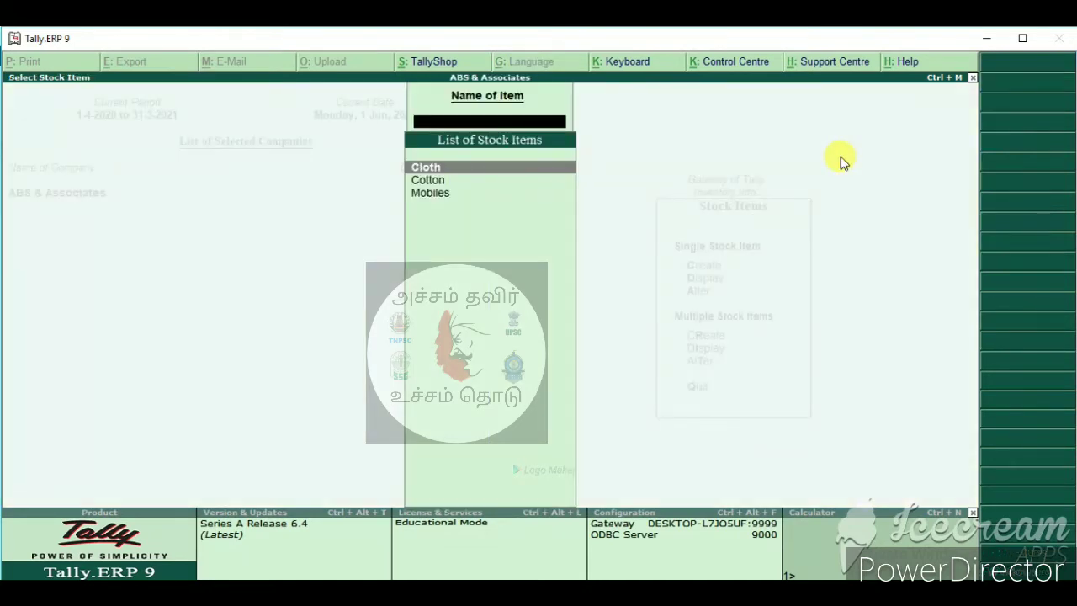
key(Down)
key(Return)
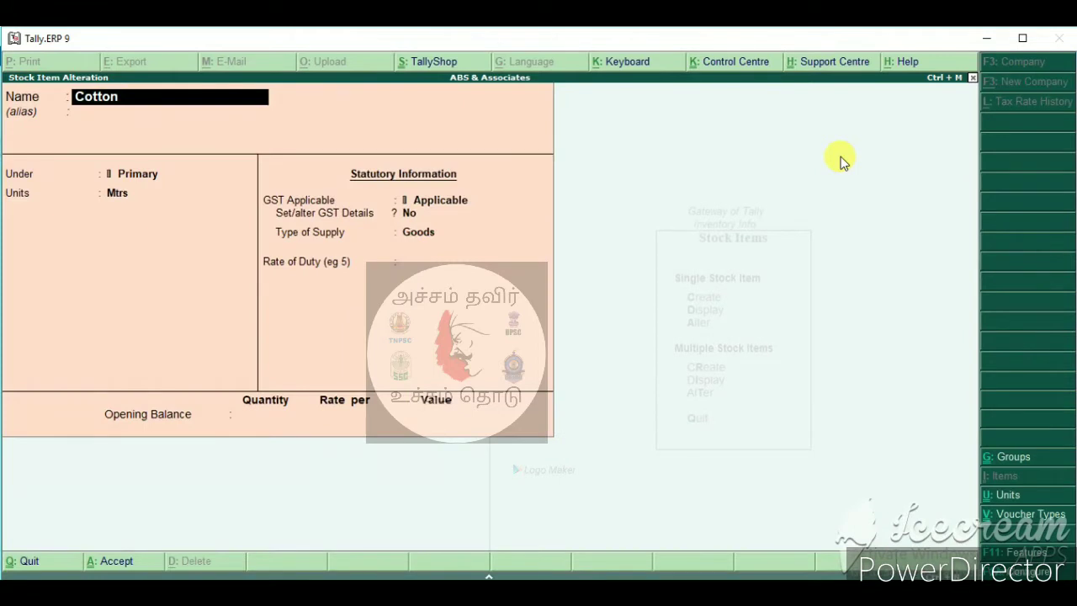
key(Return)
key(Return)
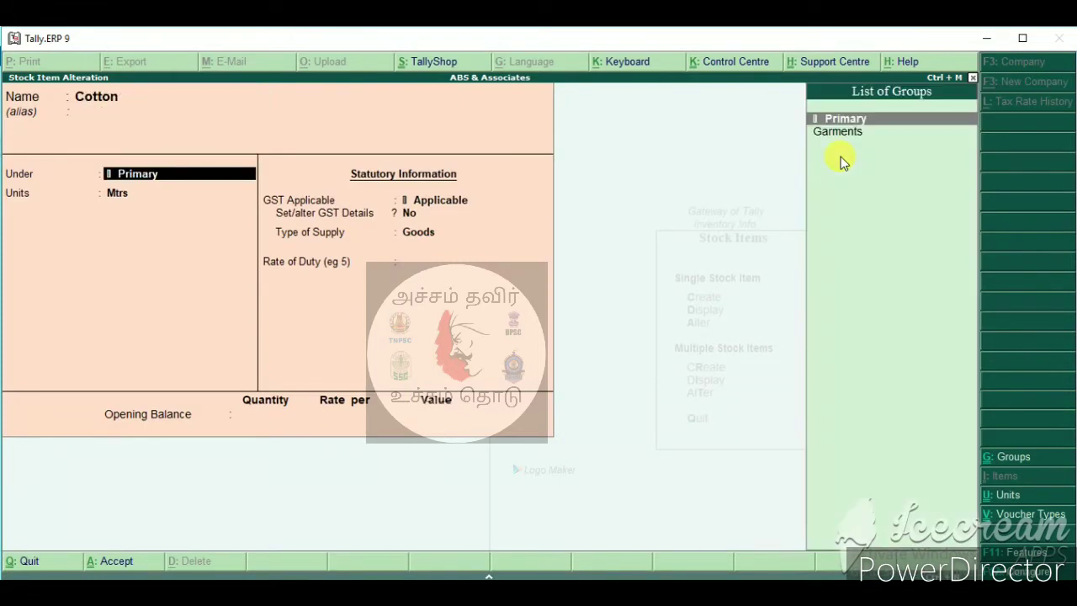
key(Return)
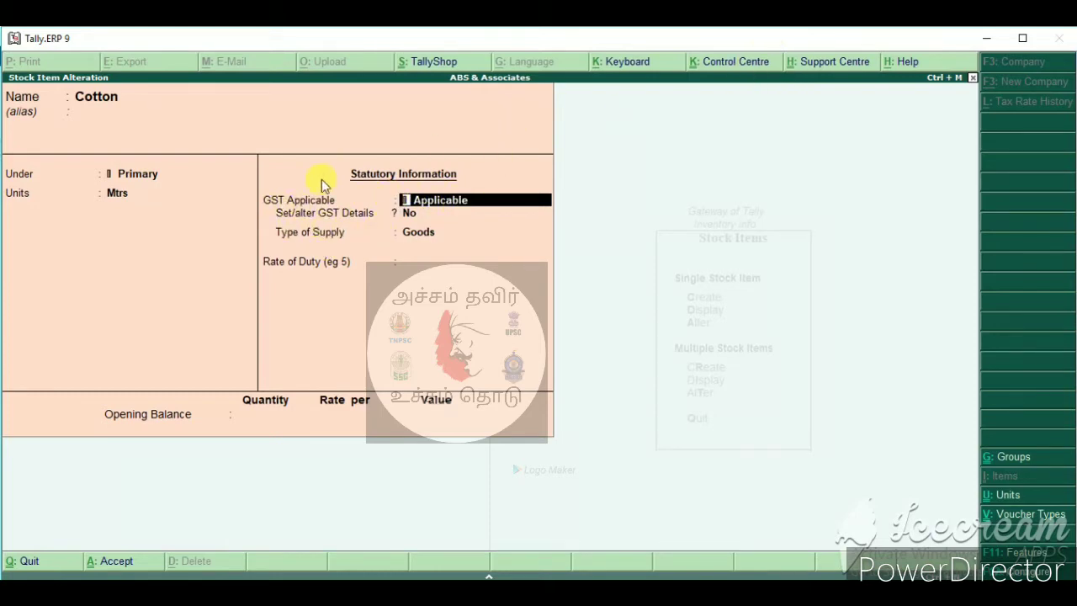
click(407, 215)
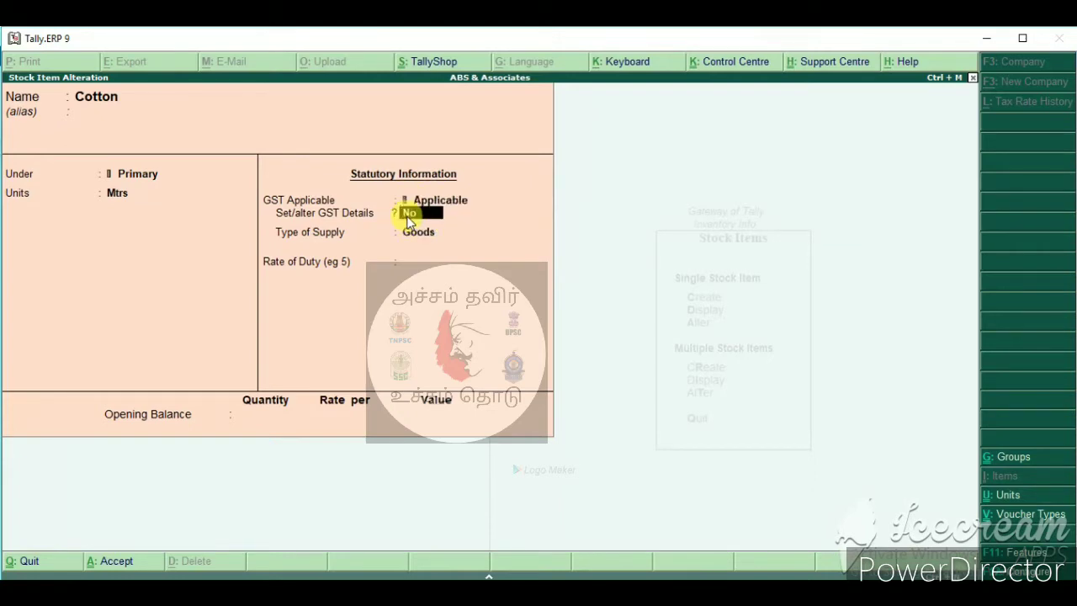
key(Return)
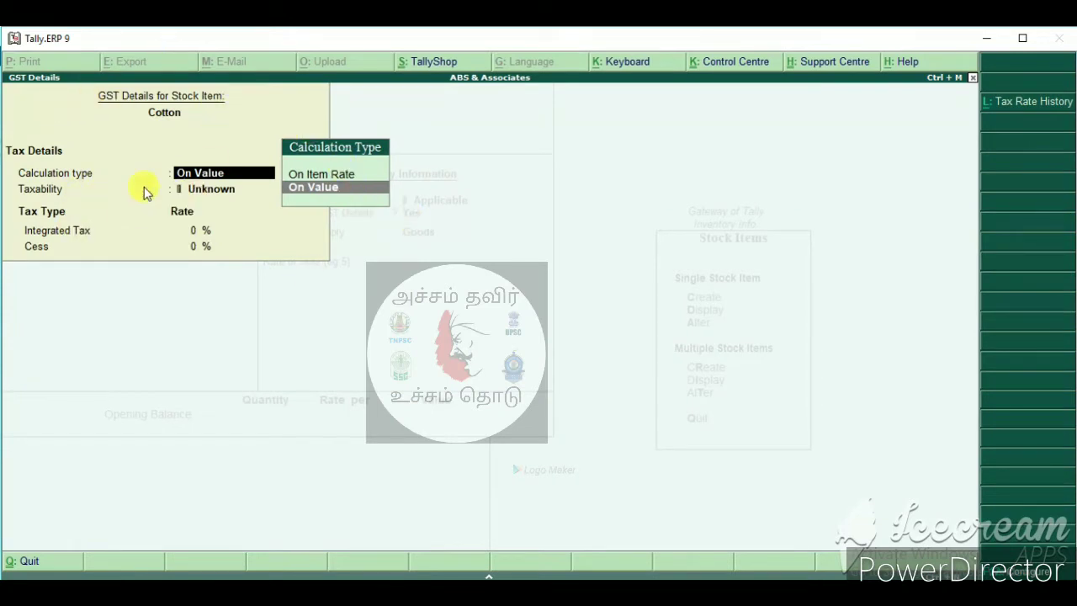
Set Cotton's GST details to calculation type On Value, taxability Taxable and integrated tax 12%
key(Return)
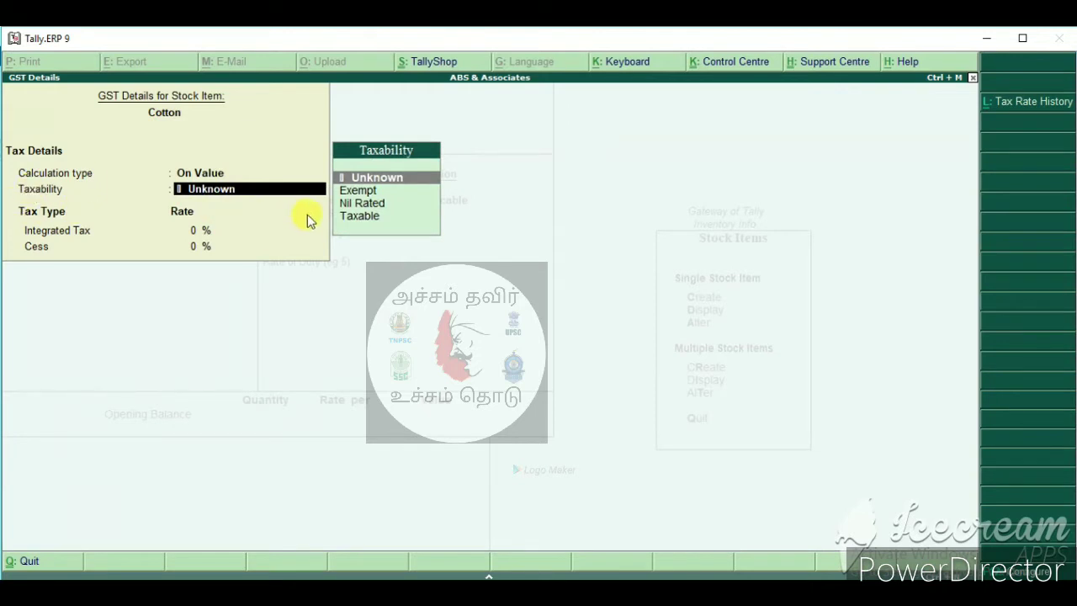
key(Down)
key(Down)
key(Down)
key(Return)
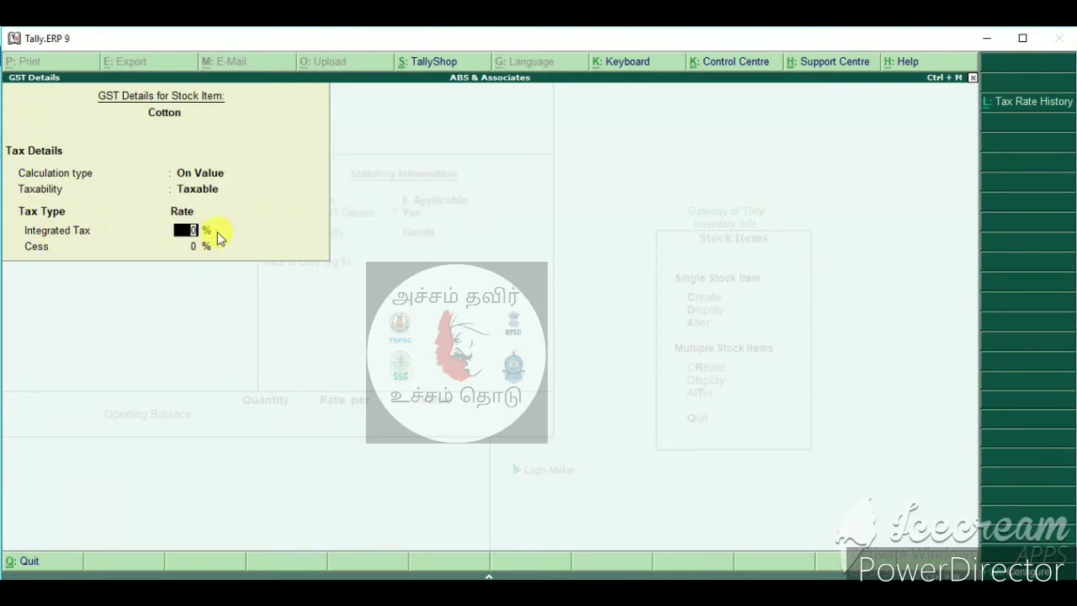
text(12)
key(Return)
key(Return)
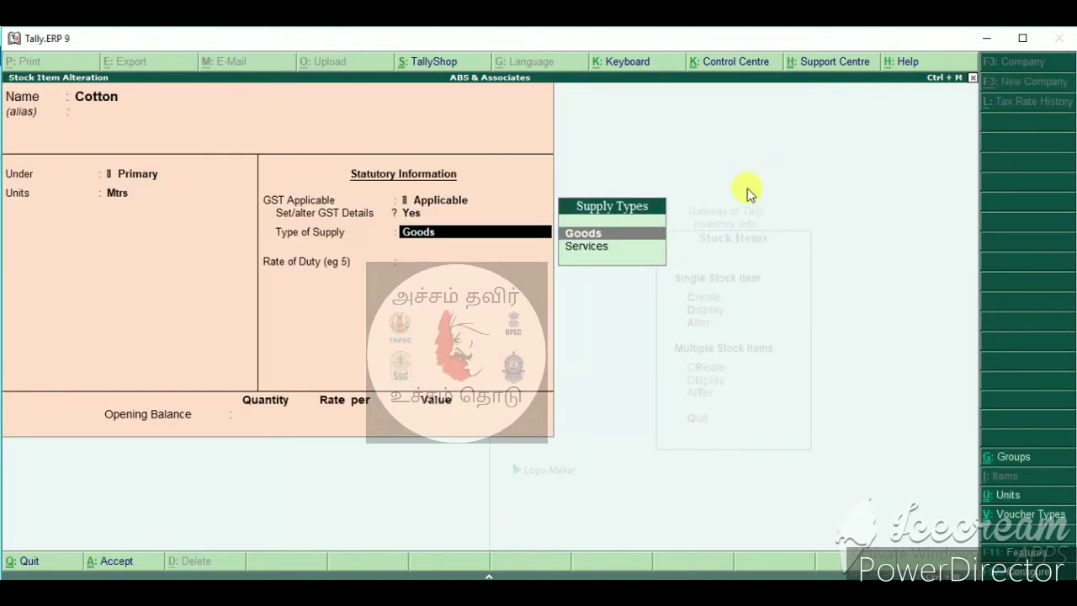
Keep Goods as the type of supply, save the Cotton stock item and return to the Gateway of Tally
key(Return)
key(Return)
key(Return)
key(Return)
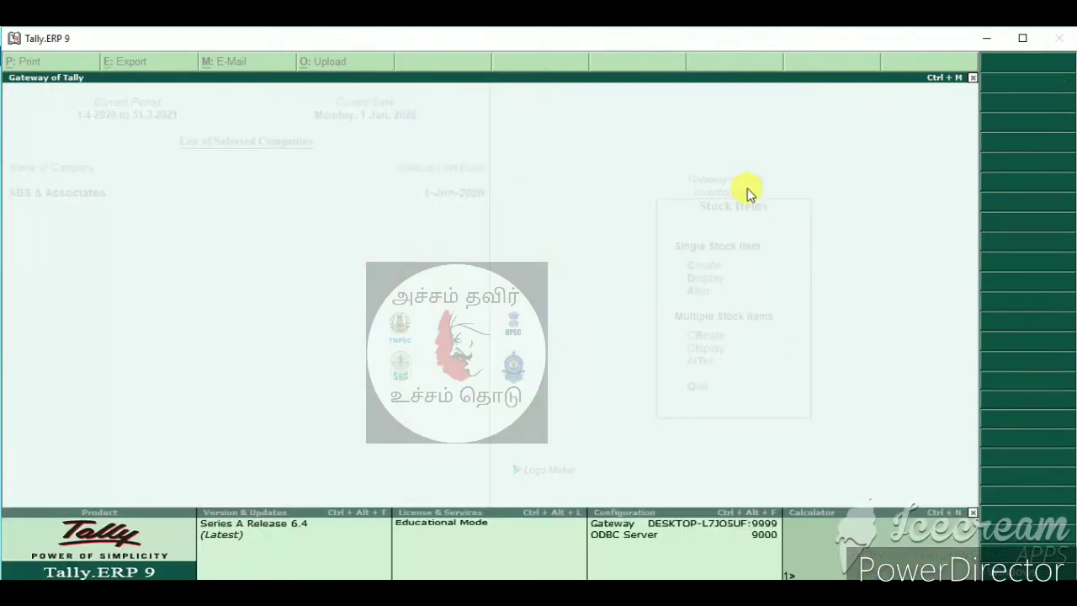
key(Escape)
key(Escape)
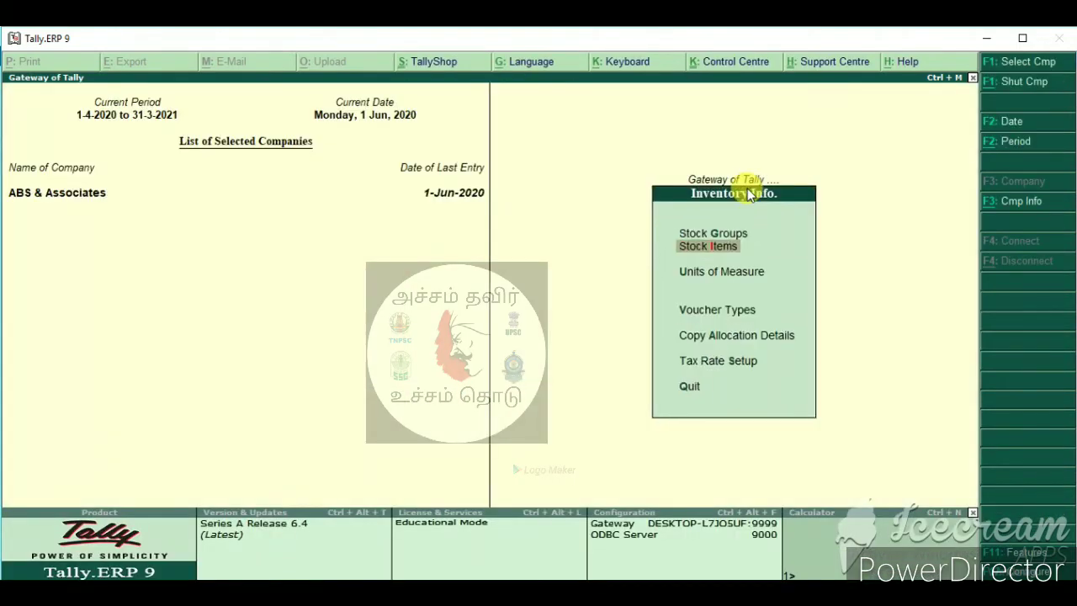
key(Escape)
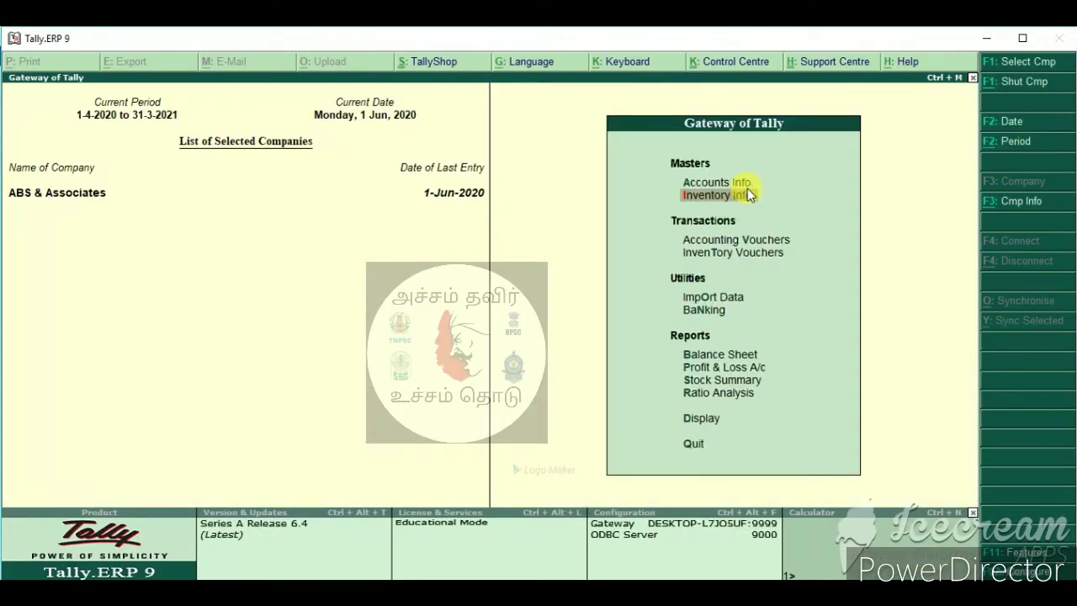
Display the list of June purchase vouchers from the Purchase Register
key(d)
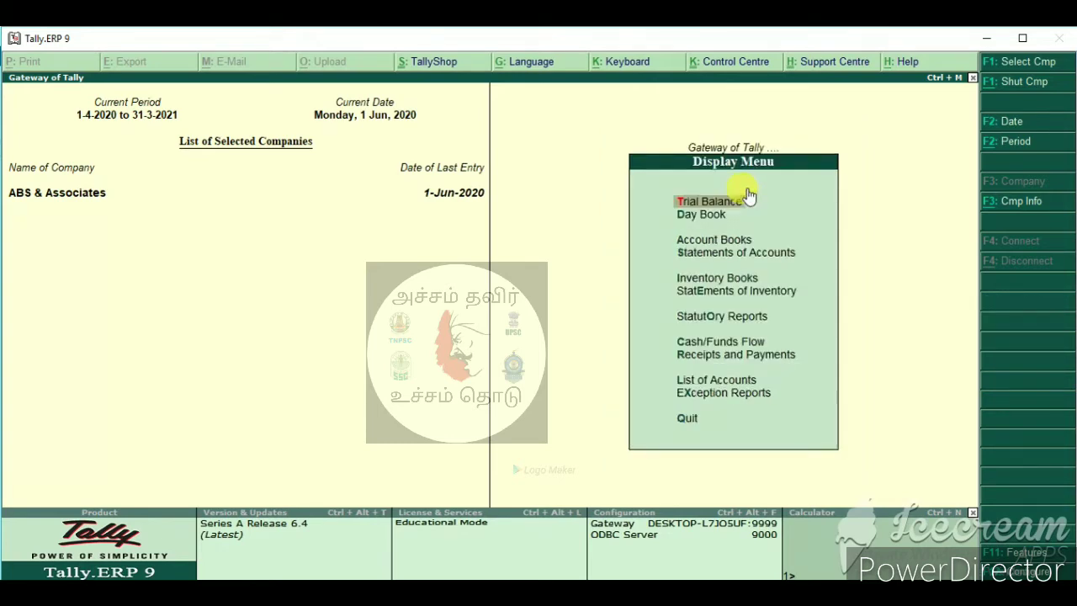
key(a)
key(p)
key(Return)
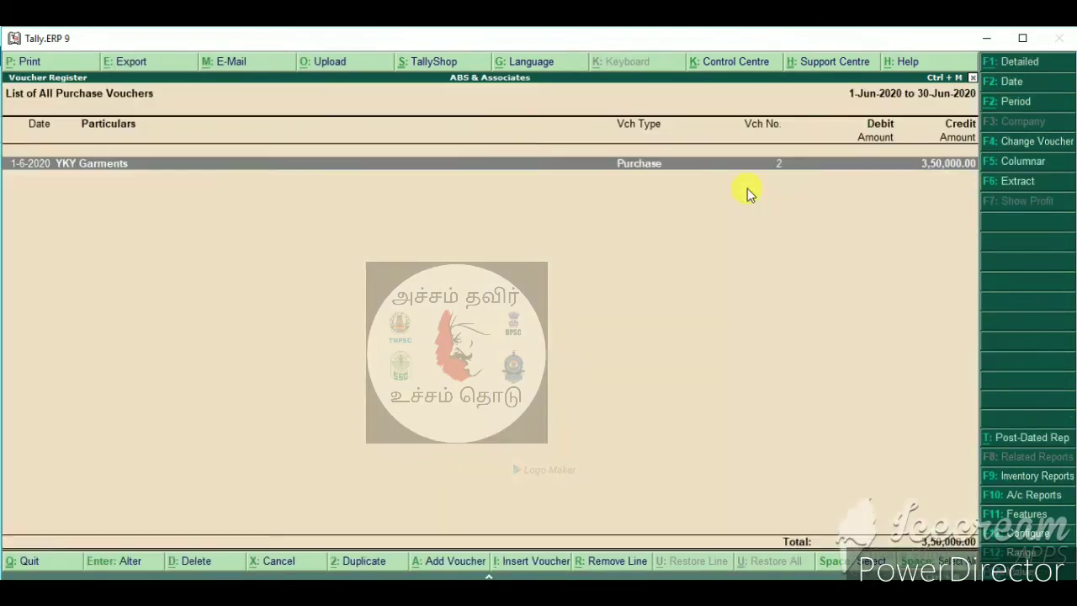
Open the YKY Garments purchase voucher and try adding the Input CGST 6% ledger below the Cotton line
key(Return)
key(Return)
key(Return)
key(Return)
key(Return)
key(Return)
key(Return)
key(Return)
key(Return)
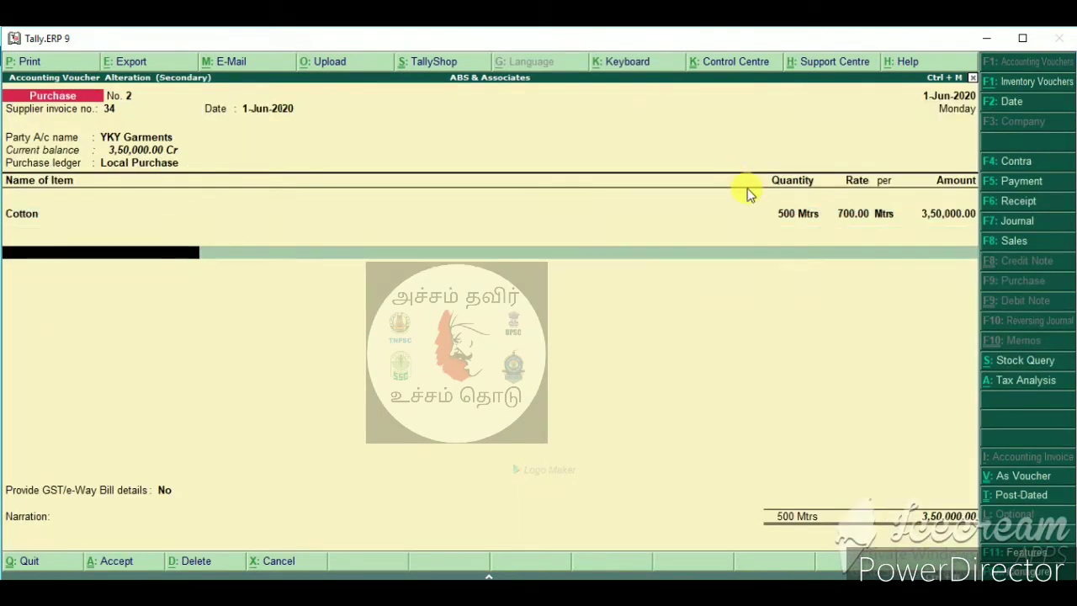
text(In)
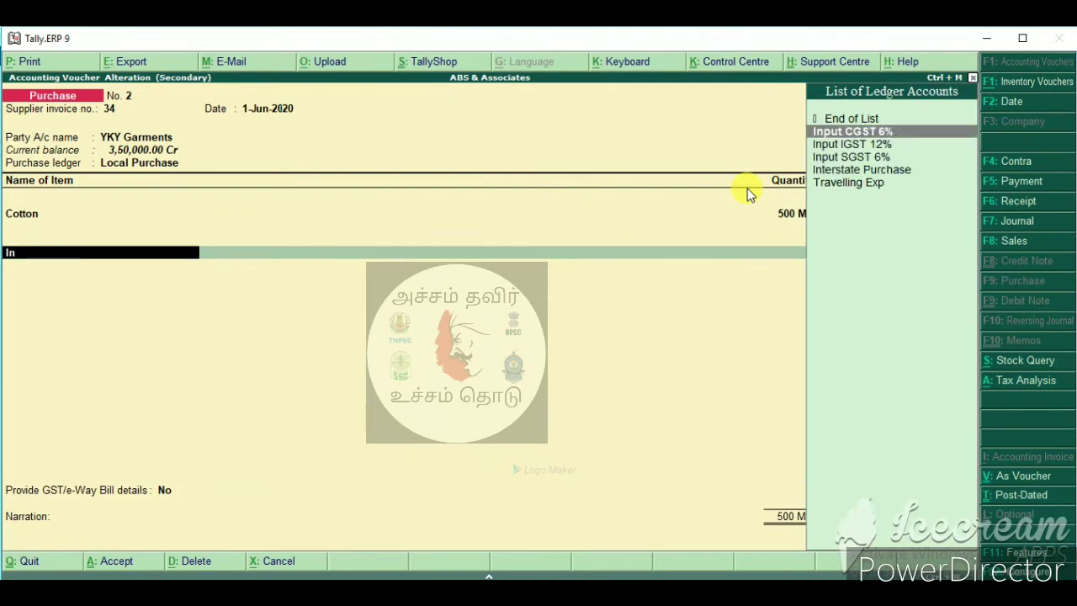
key(Return)
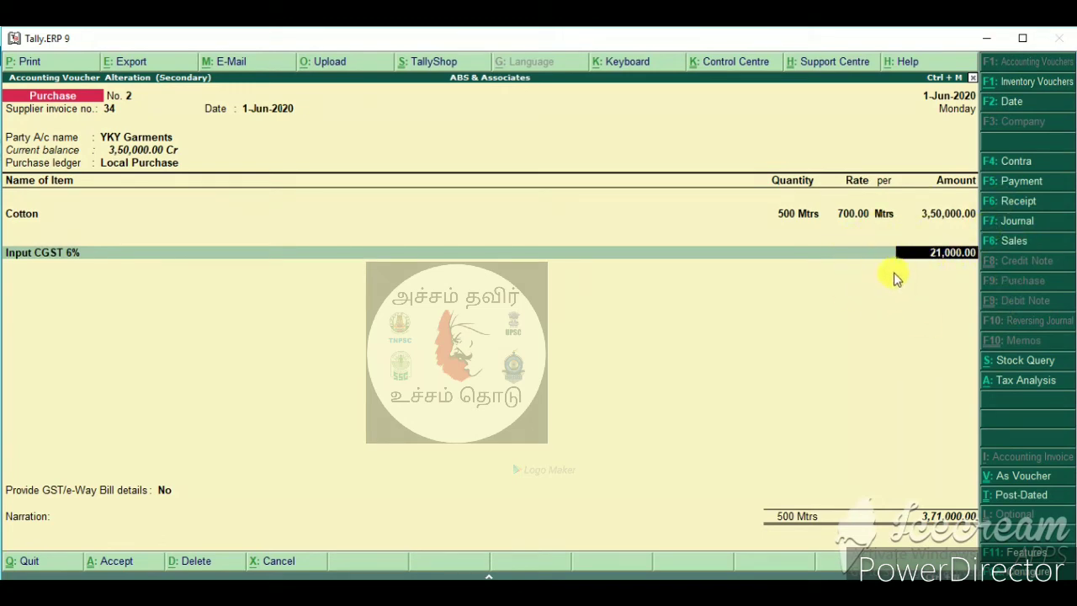
Discard the Input CGST 6% entry, leave the voucher and registers, and return to the Gateway of Tally
key(BackSpace)
key(Escape)
key(Escape)
key(Escape)
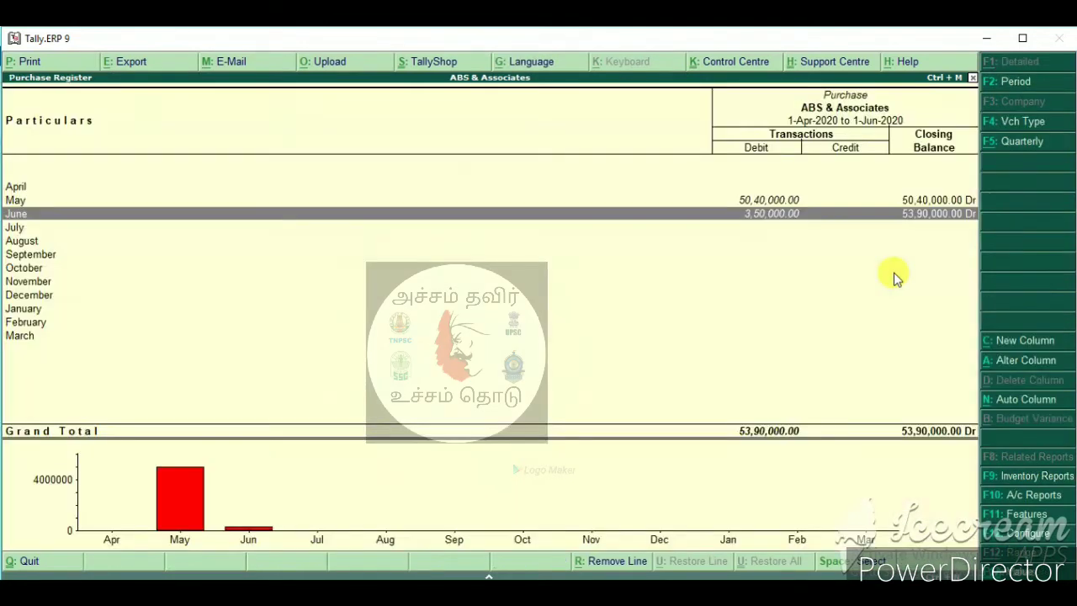
key(Escape)
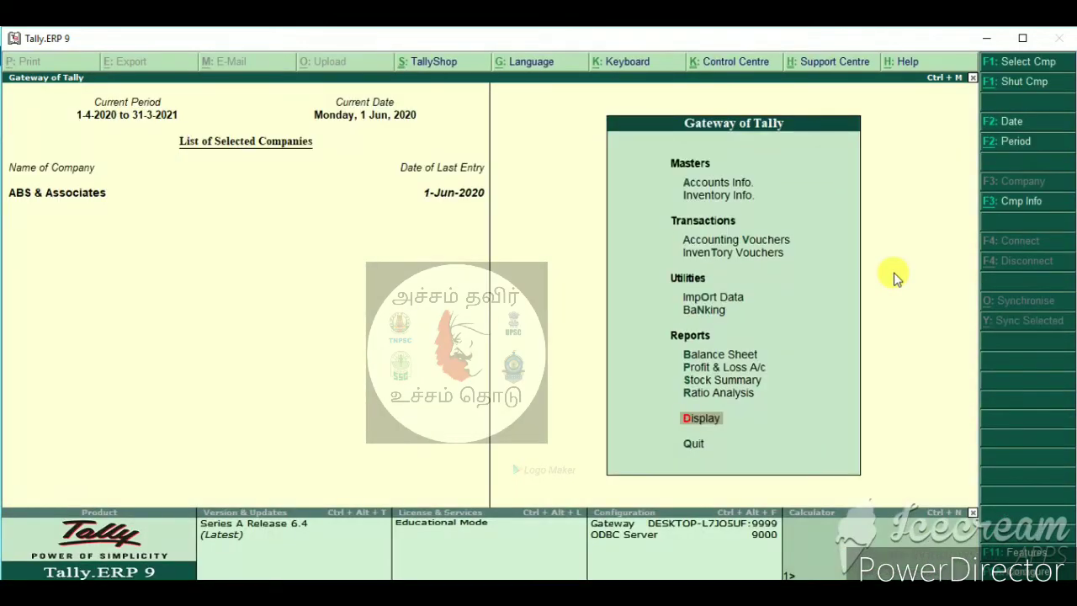
Open the Input CGST 6% ledger for alteration
key(a)
key(l)
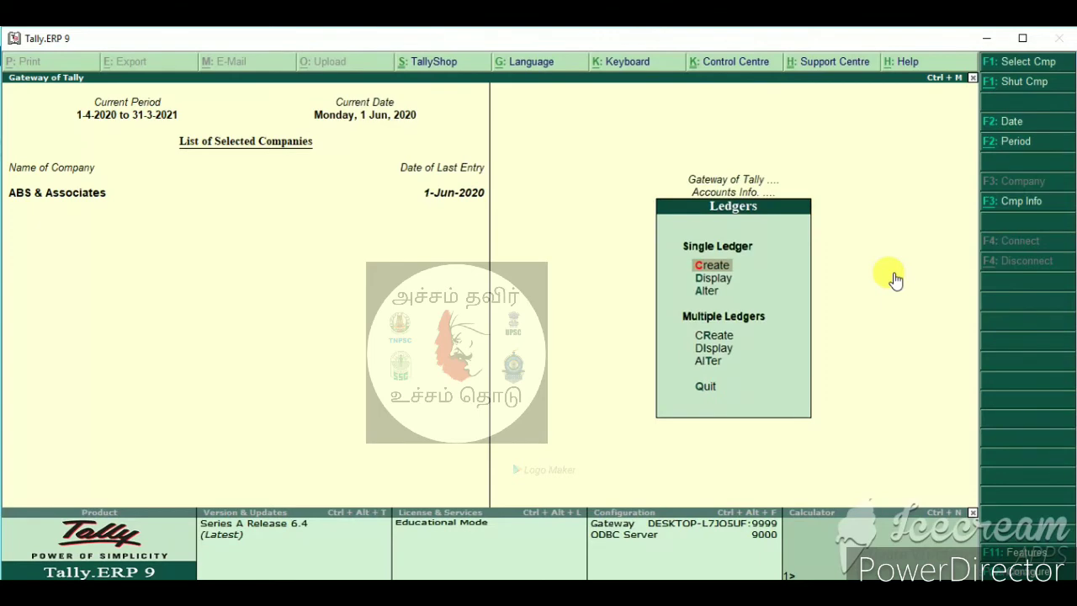
text(a)
text(In)
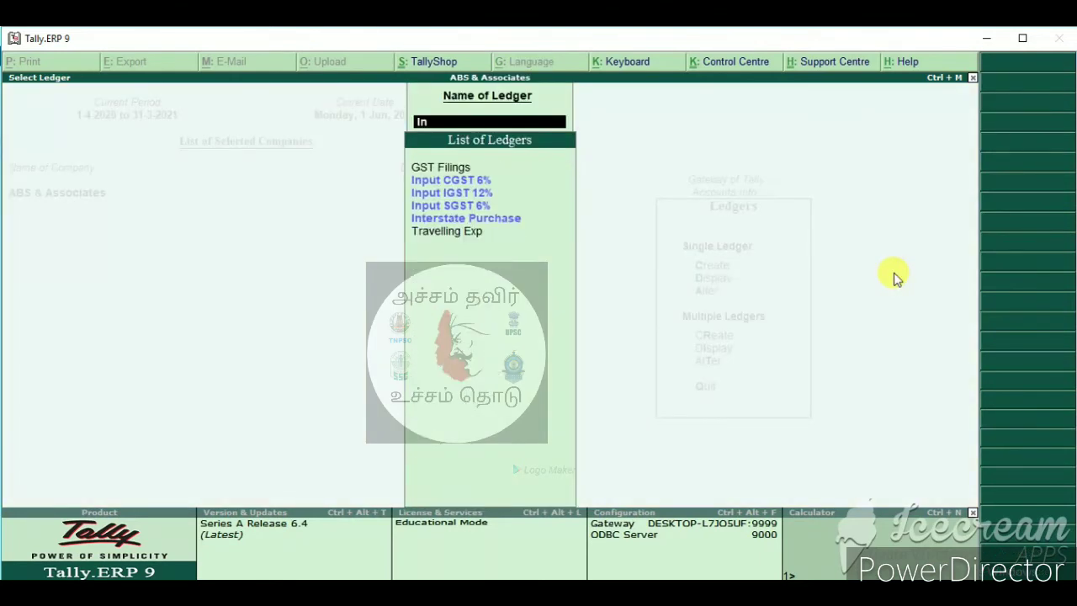
key(Return)
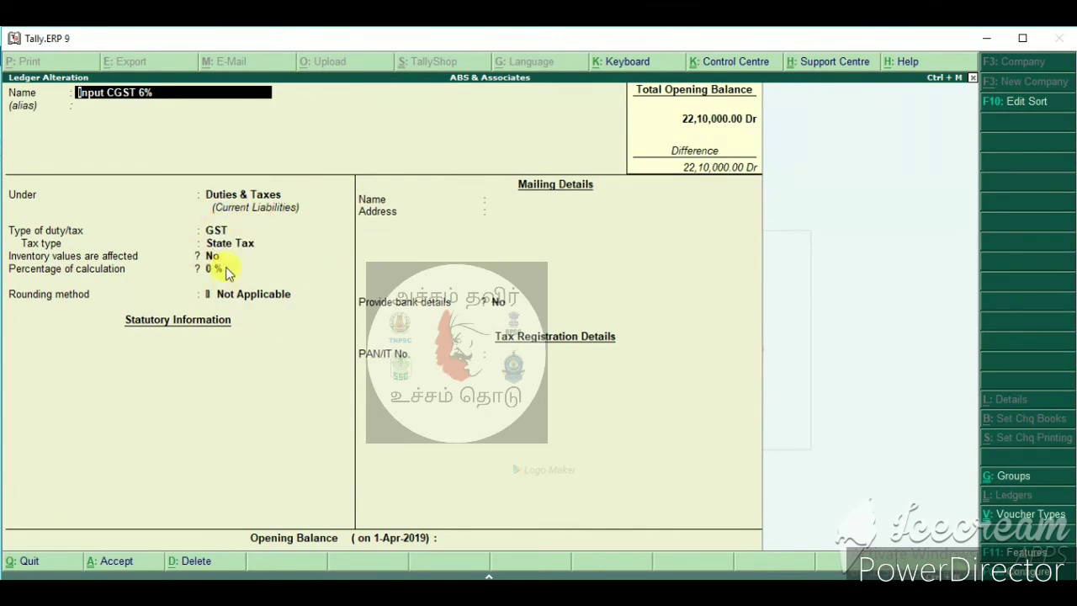
Set the Input CGST 6% ledger's percentage of calculation to 6% and save the ledger
key(Return)
key(Return)
key(Return)
key(Return)
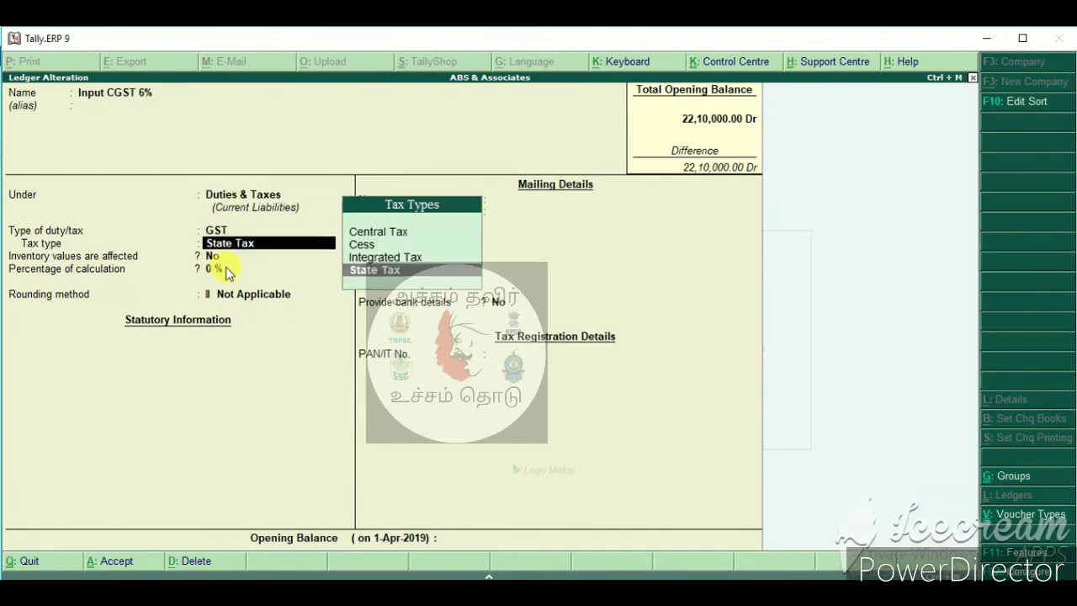
key(Return)
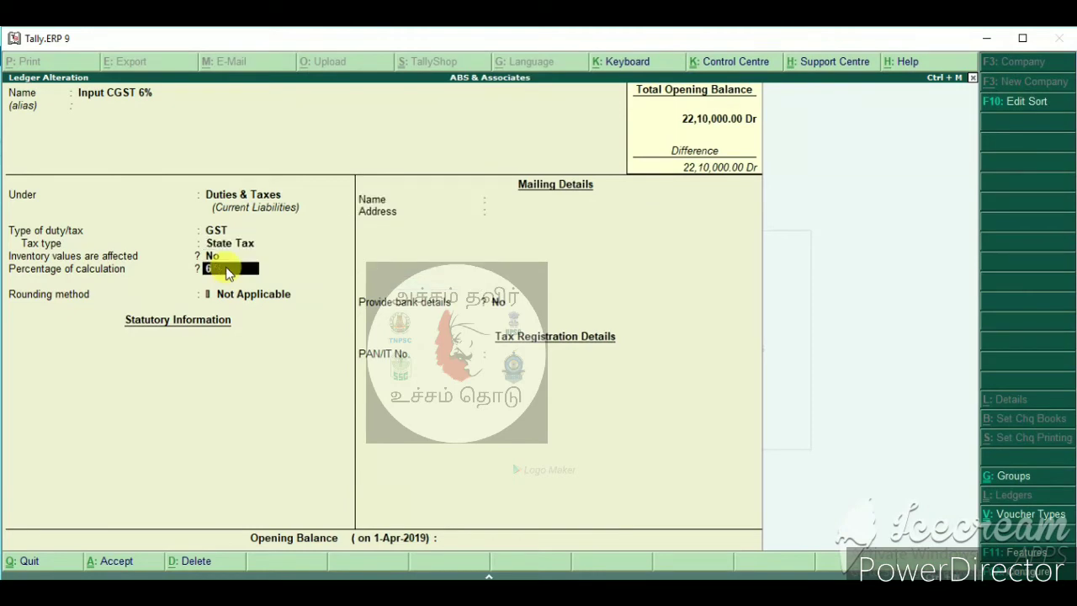
text(6)
key(Return)
key(Return)
key(Return)
key(Return)
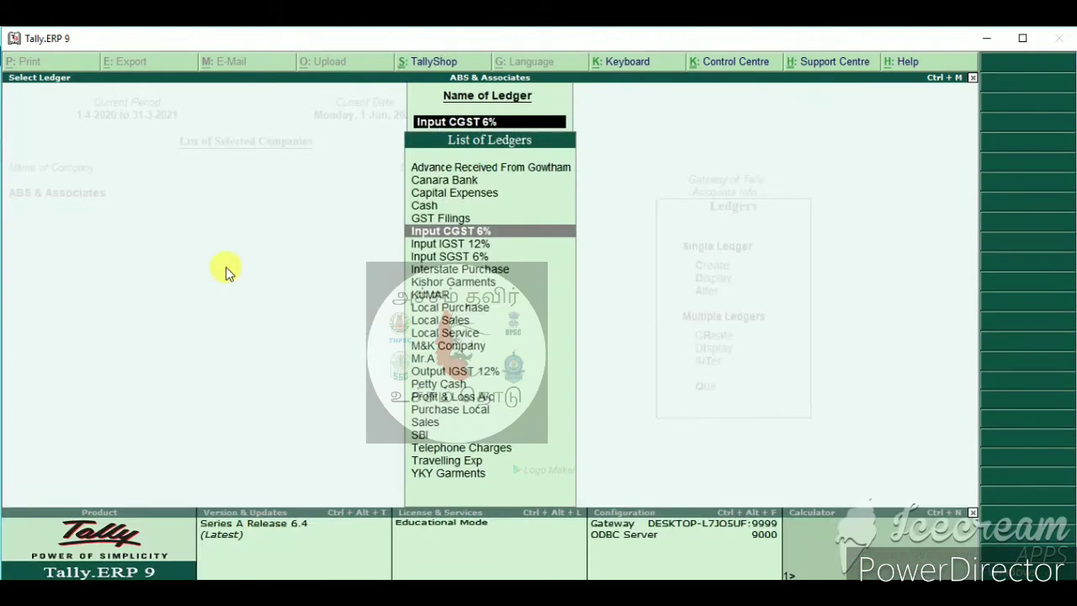
Set the Input SGST 6% ledger's percentage of calculation to 6%, save the ledger and return to the Gateway of Tally
key(Down)
key(Down)
key(Return)
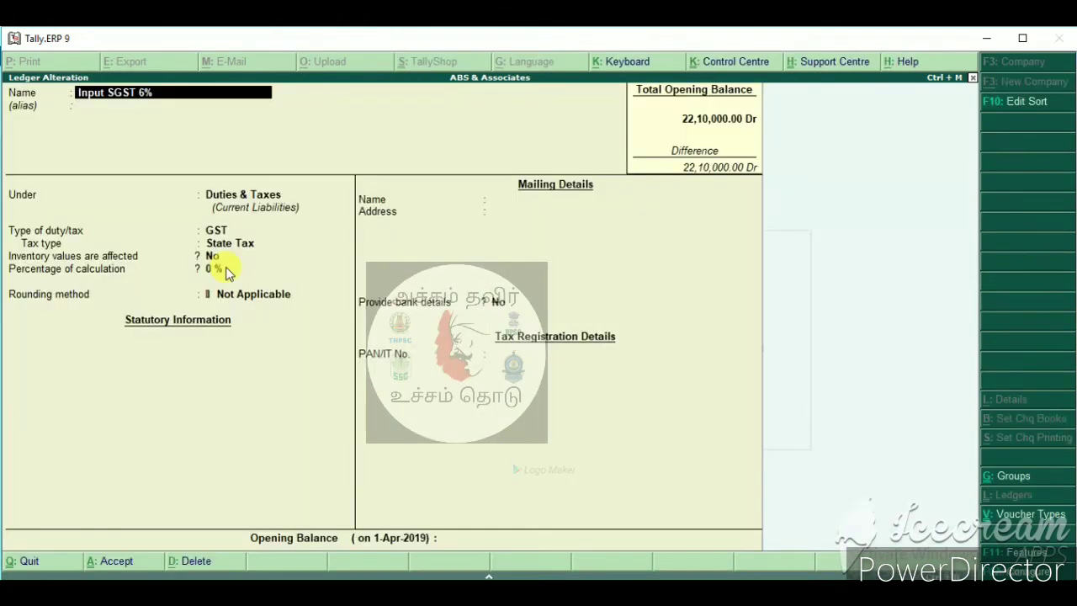
key(Return)
key(Return)
key(Return)
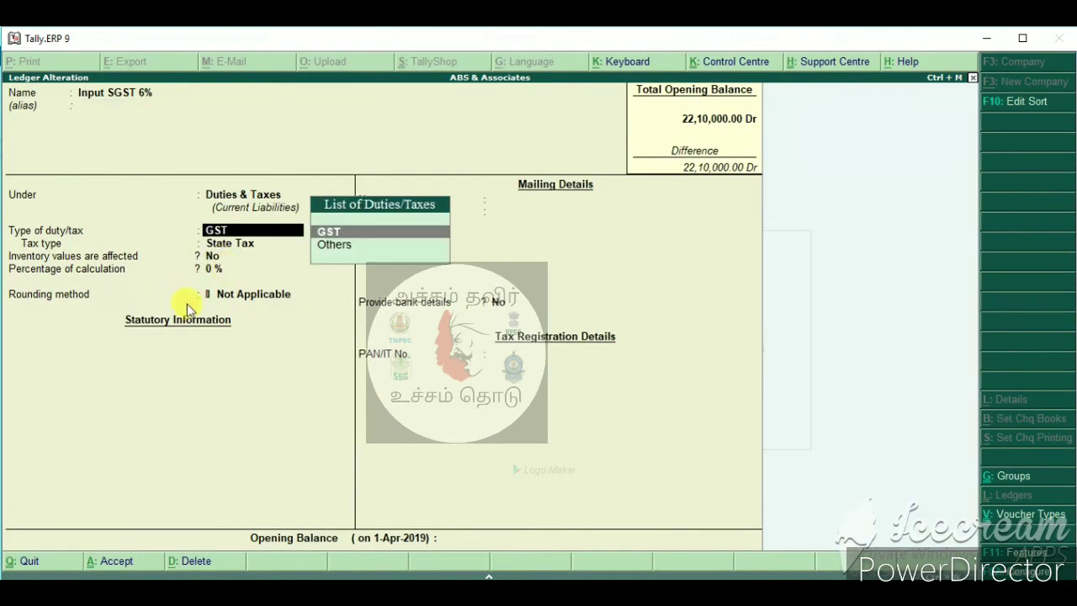
key(Return)
key(Return)
key(Return)
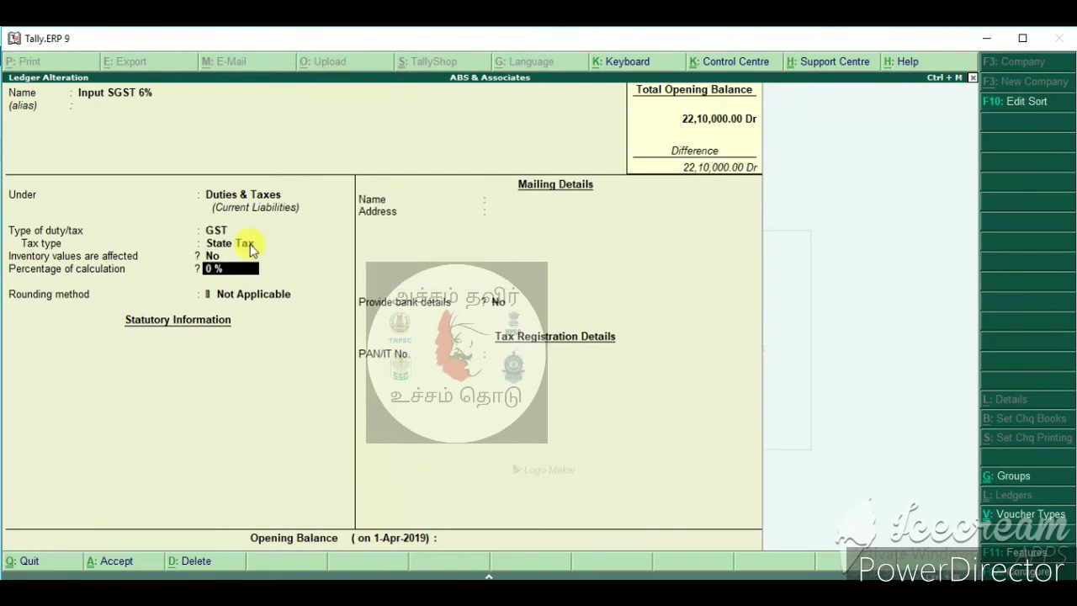
text(6)
key(Return)
key(Return)
key(Return)
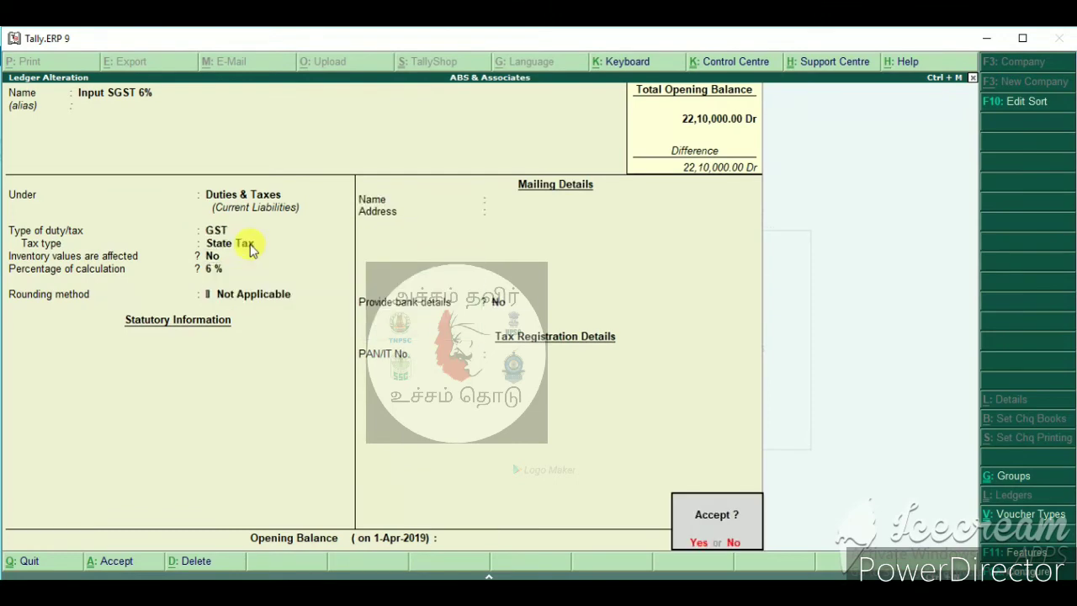
click(249, 243)
key(Return)
key(Escape)
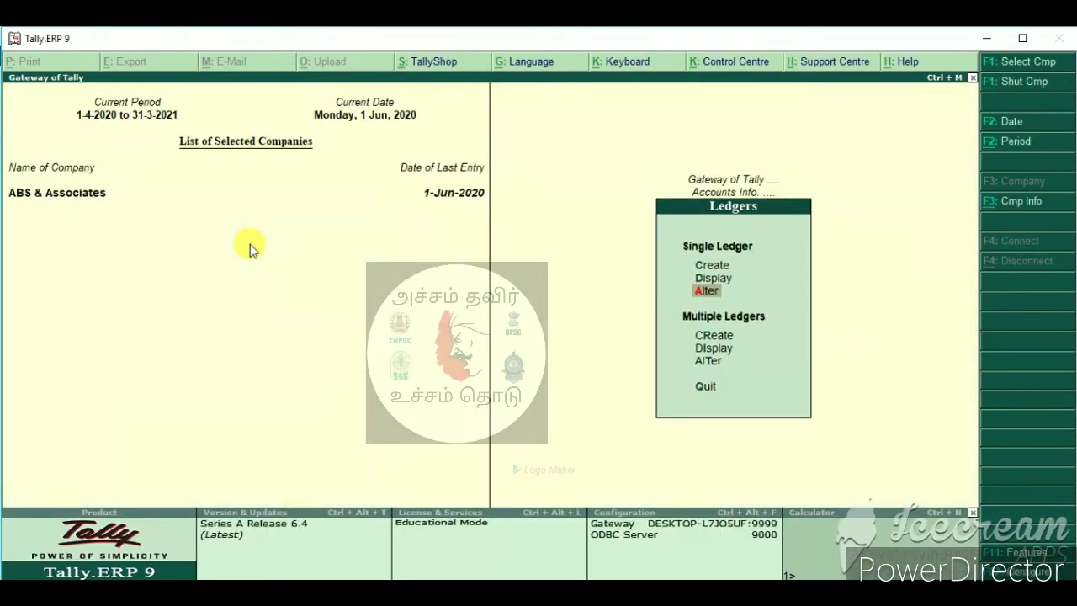
key(Escape)
key(Escape)
key(d)
key(d)
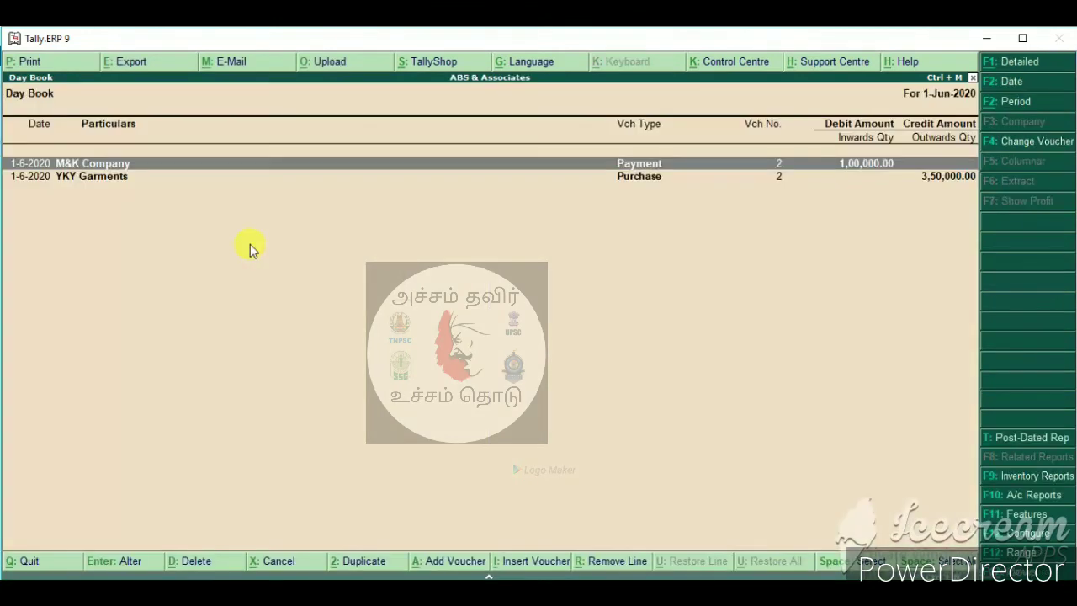
key(Escape)
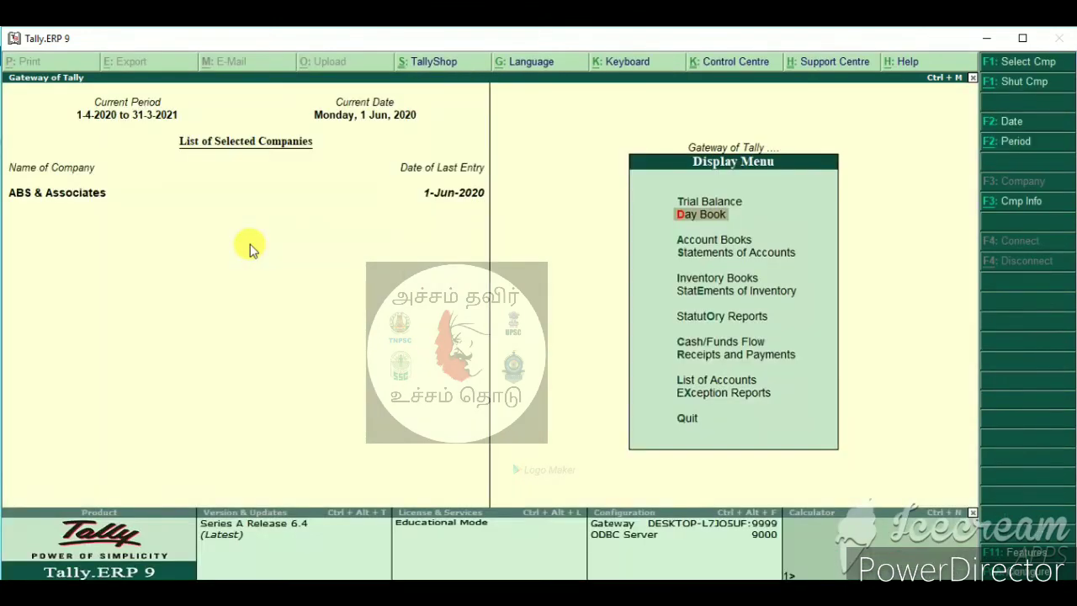
key(Escape)
Open the June YKY Garments purchase voucher from the Purchase Register and advance through its fields to the Cotton line's amount
key(d)
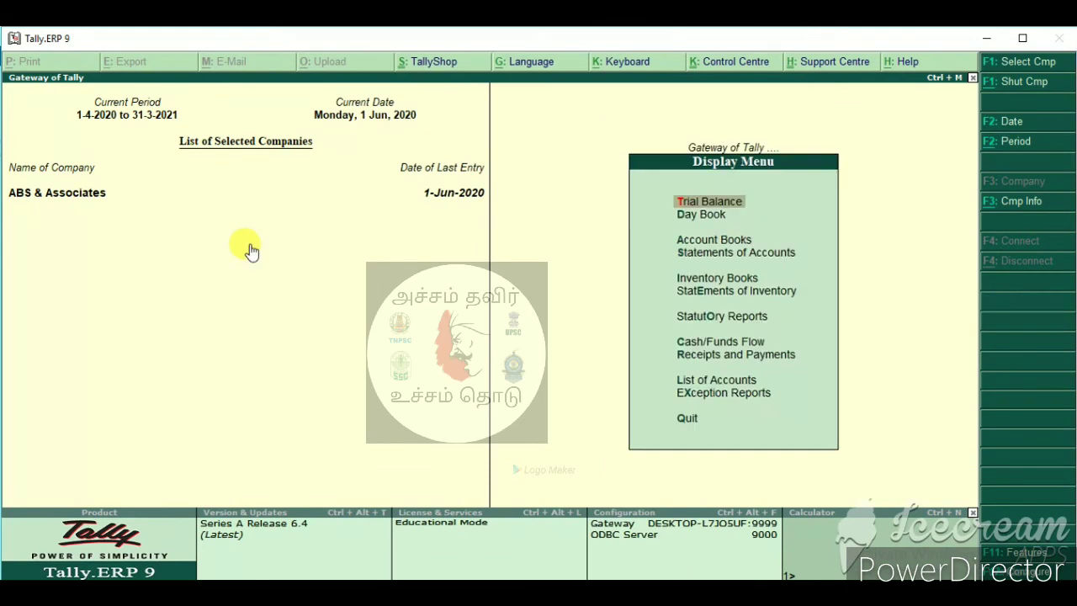
key(a)
key(u)
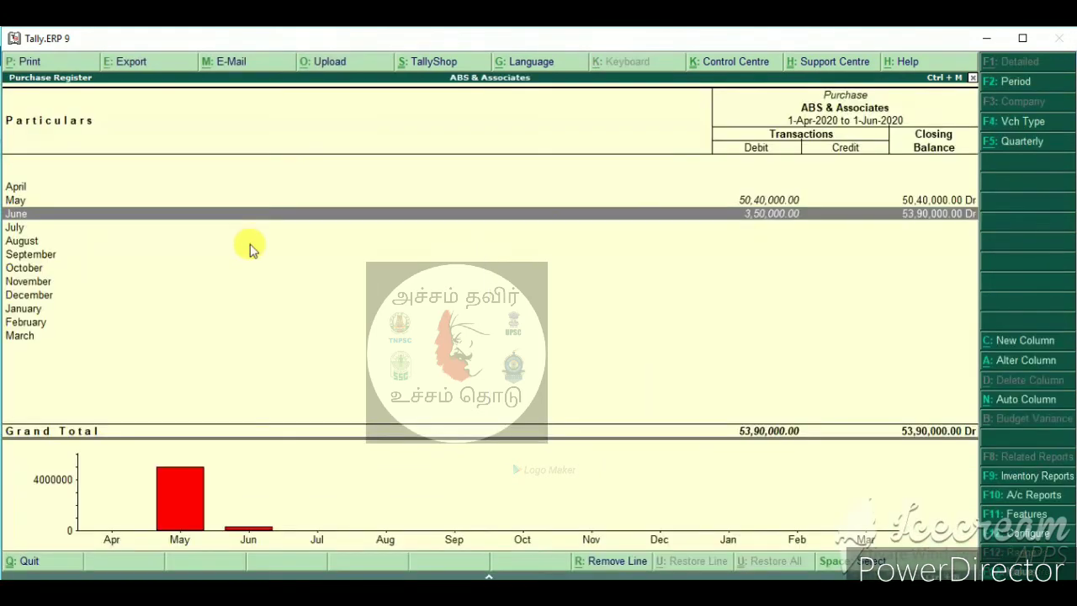
key(Return)
key(Return)
key(Return)
key(Return)
key(Return)
key(Return)
key(Return)
key(Return)
key(Return)
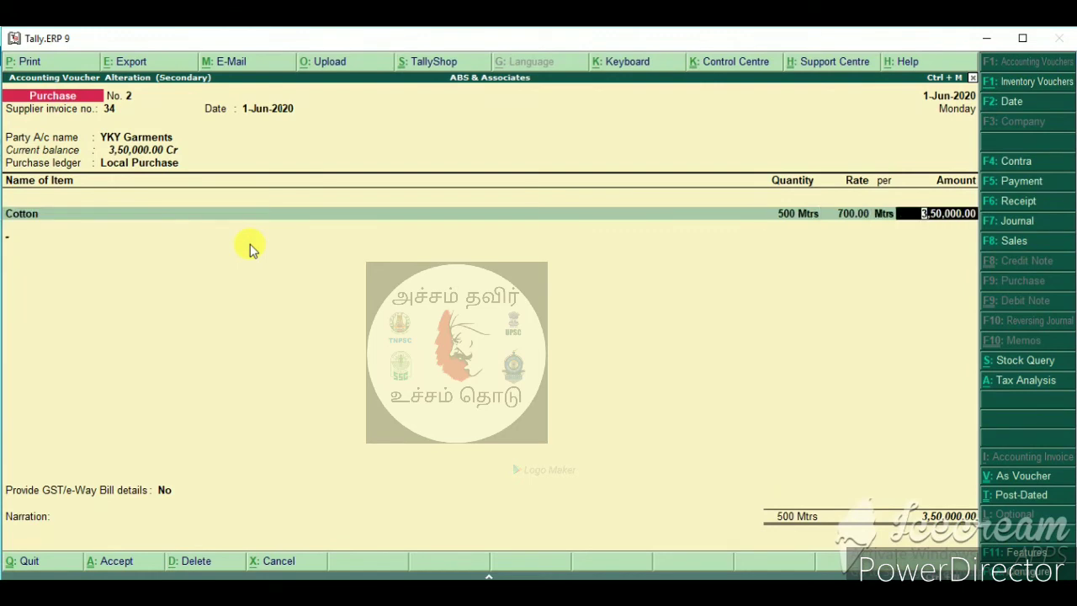
Add the Input CGST 6% ledger below the Cotton line and accept its automatically calculated amount
key(Return)
key(Return)
text(In)
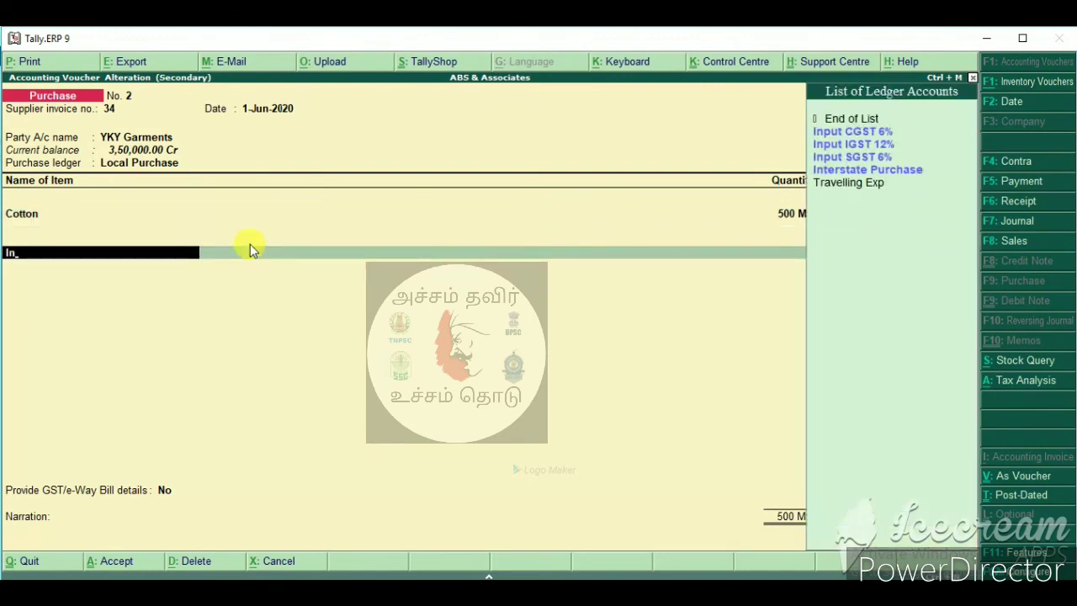
key(Return)
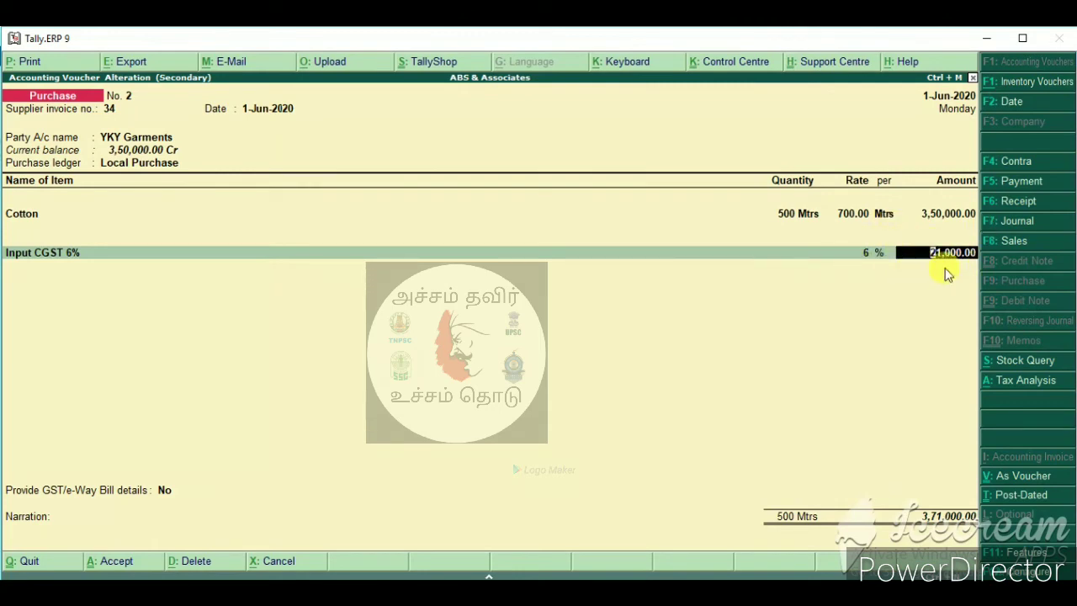
key(Return)
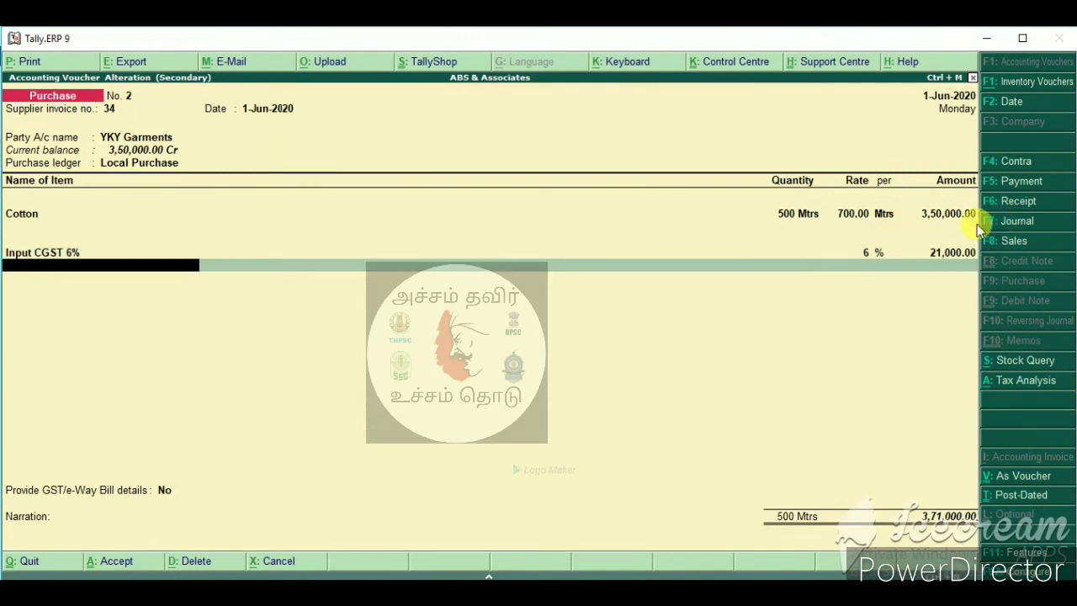
Add the Input SGST 6% ledger on the line below Input CGST 6%
text(In)
key(Down)
key(Down)
key(Return)
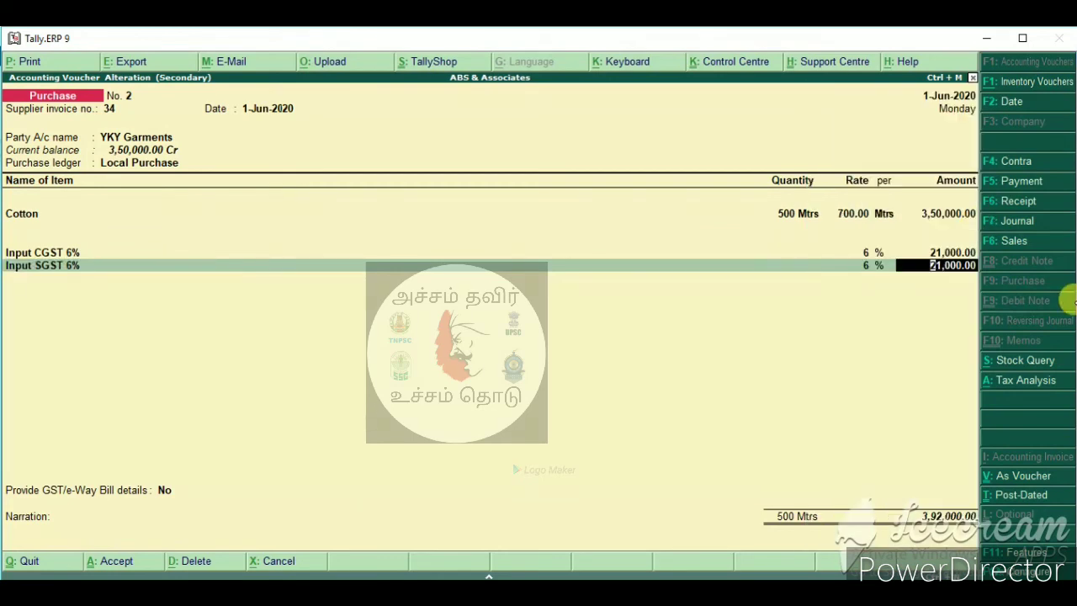